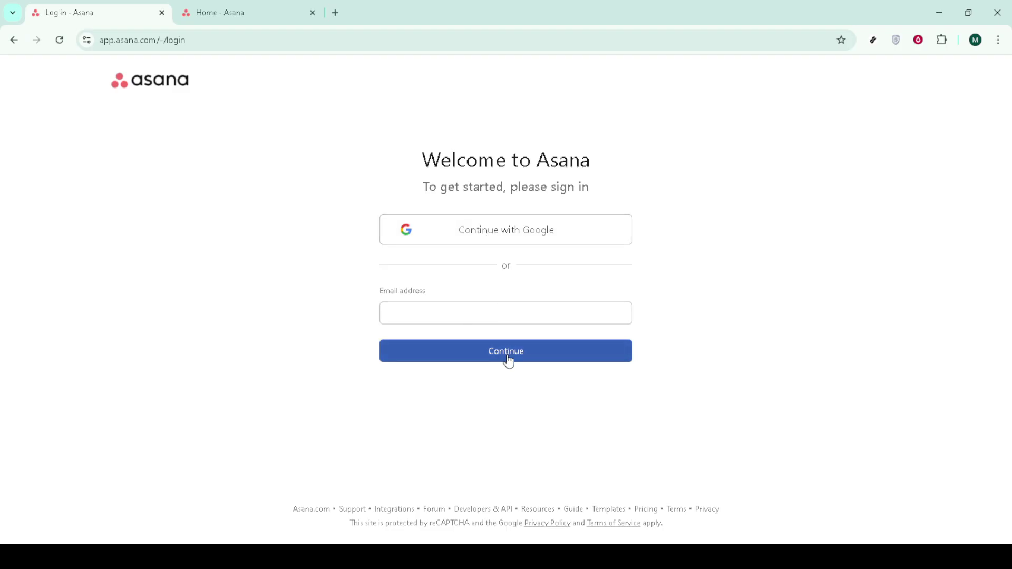
# Start a new blank project from the Asana home page and name it "Sample only"
pyautogui.hotkey('ctrl', 'Tab')
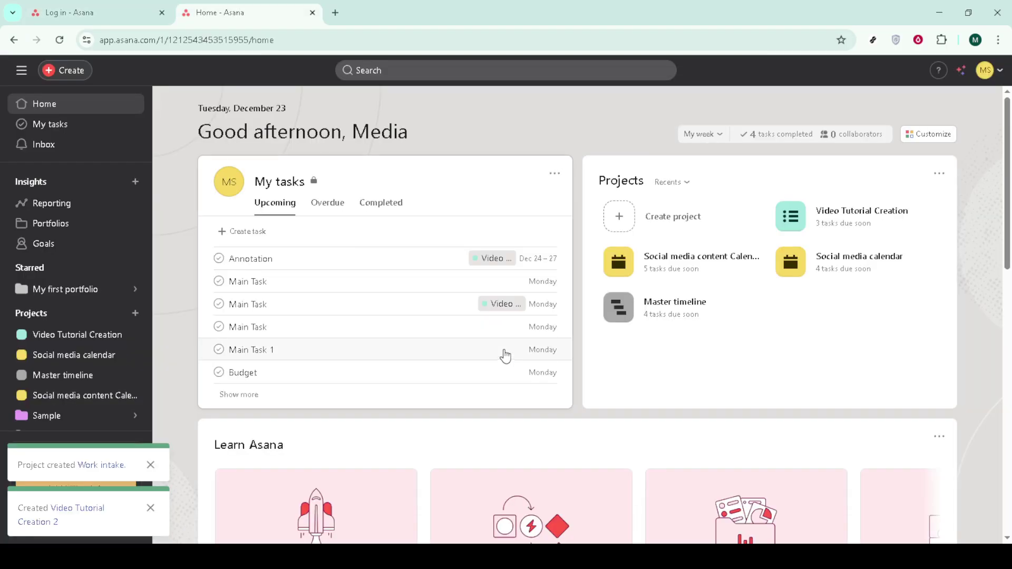
pyautogui.click(135, 313)
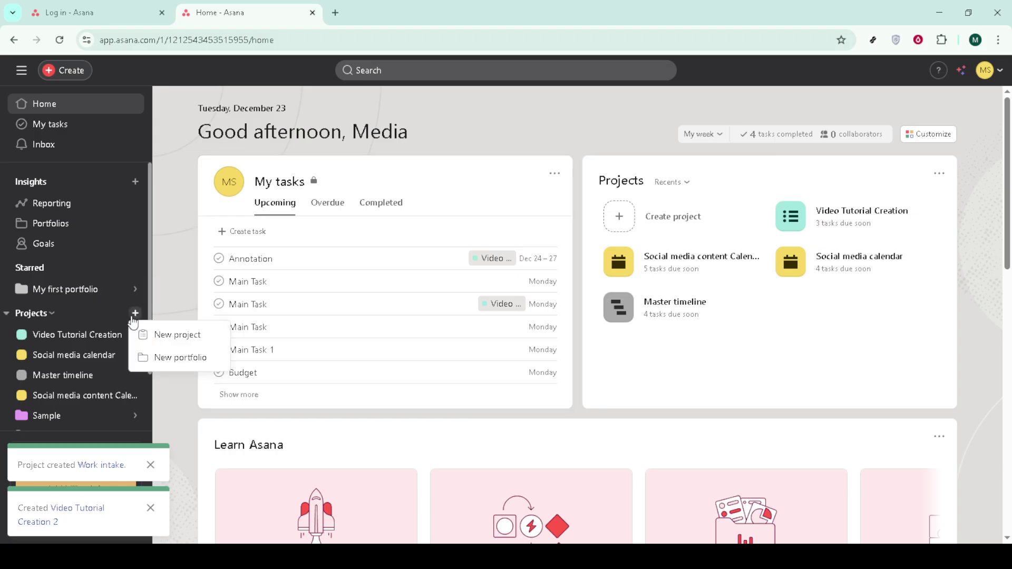
pyautogui.click(177, 342)
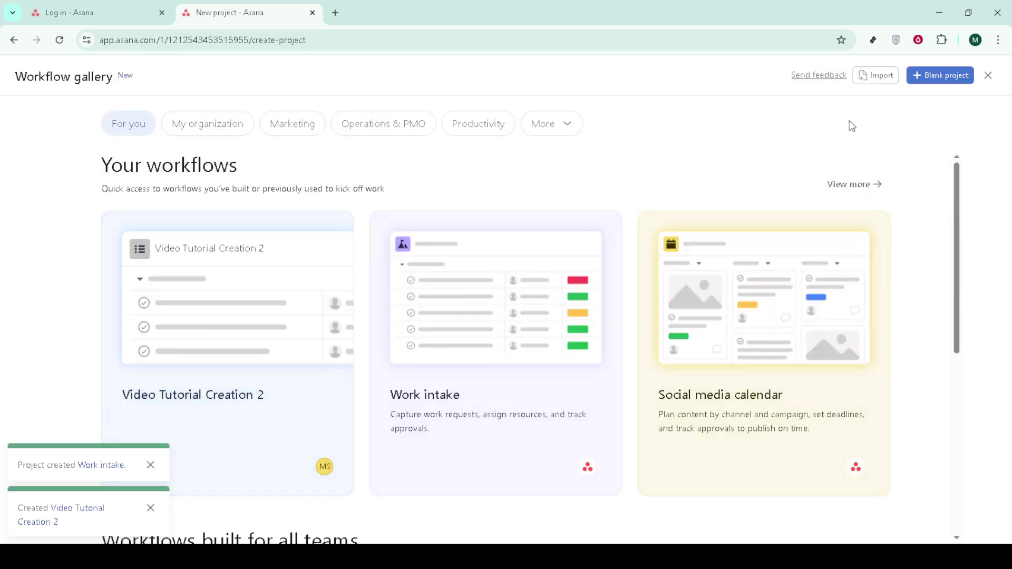
pyautogui.click(953, 79)
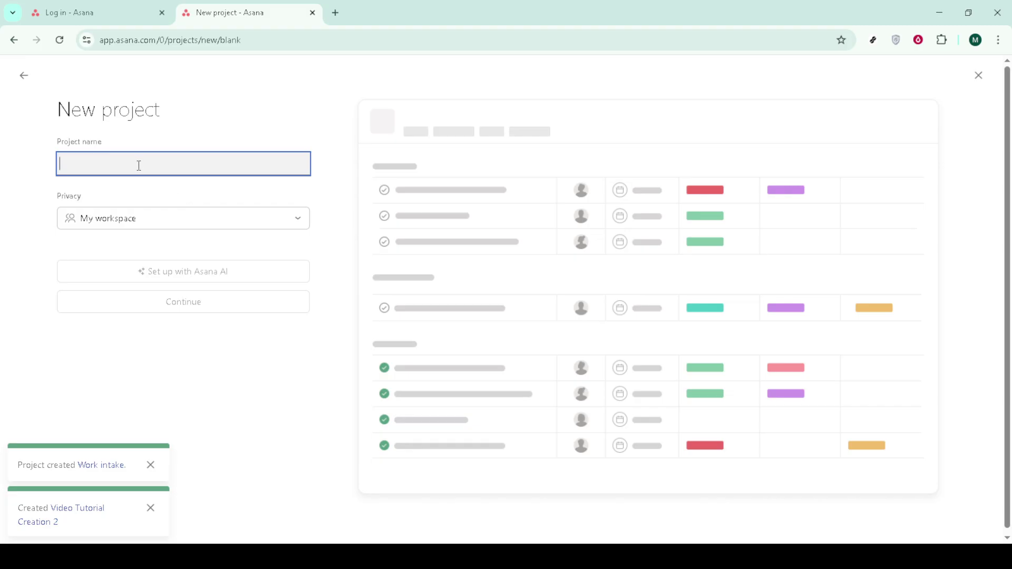
pyautogui.write('Sample only')
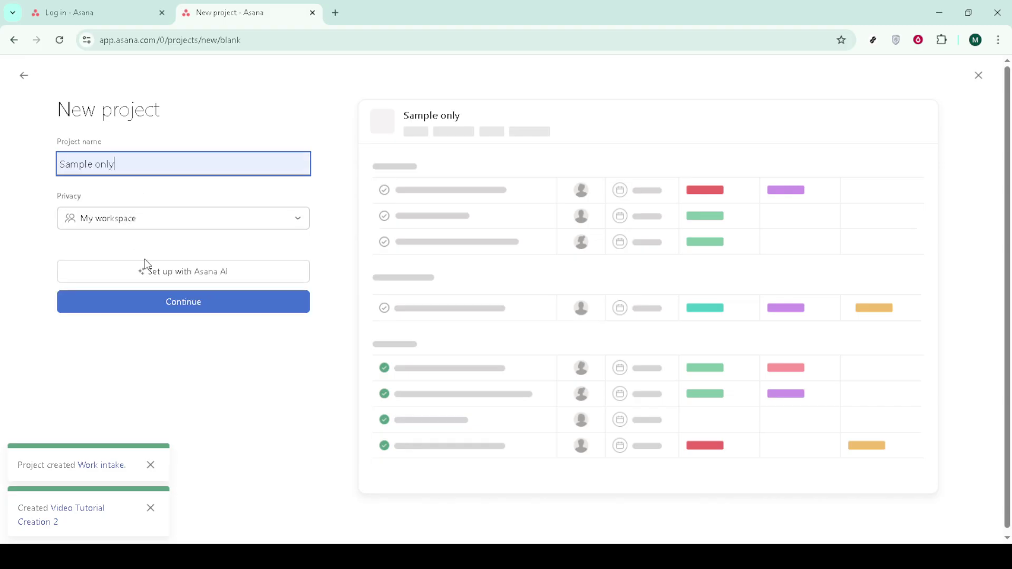
pyautogui.click(162, 311)
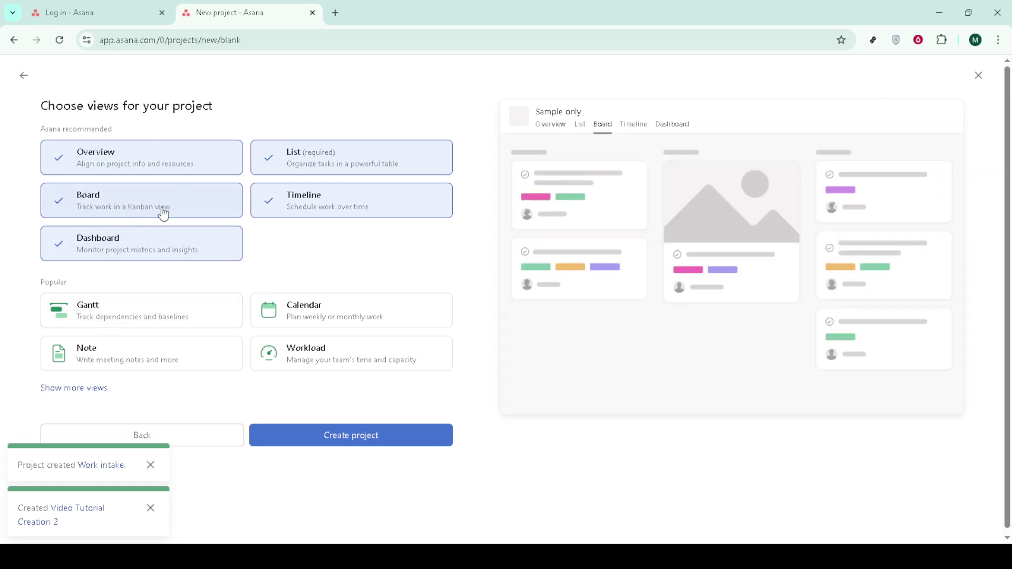
# Deselect the Dashboard, Timeline and Overview views, keeping List and Board, and create the project
pyautogui.click(152, 242)
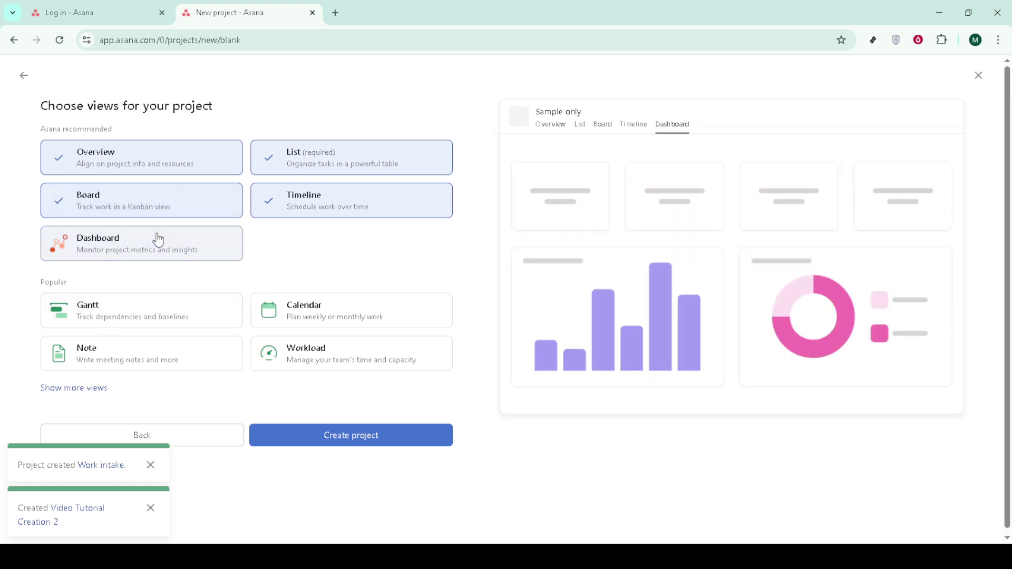
pyautogui.click(327, 207)
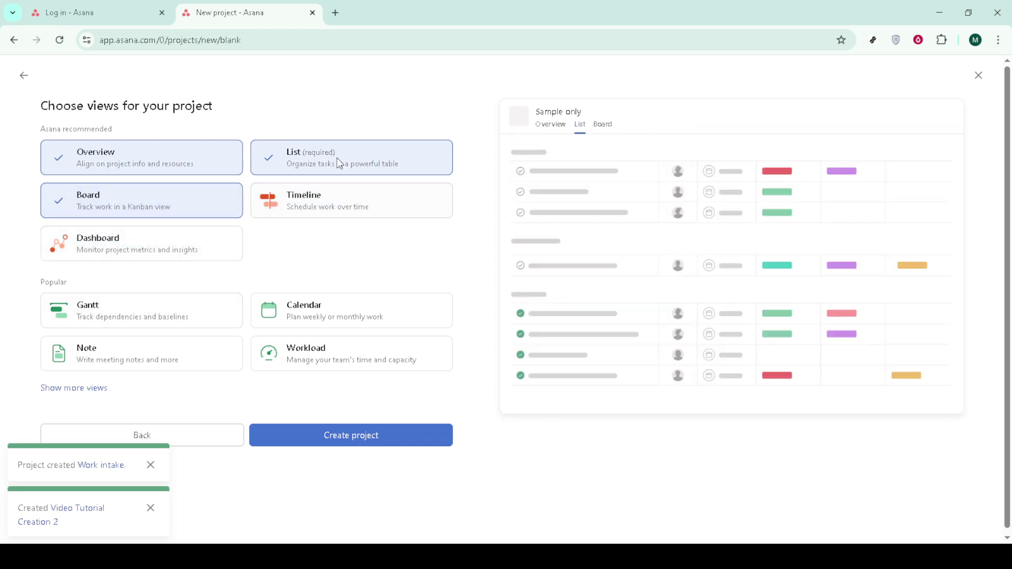
pyautogui.click(167, 166)
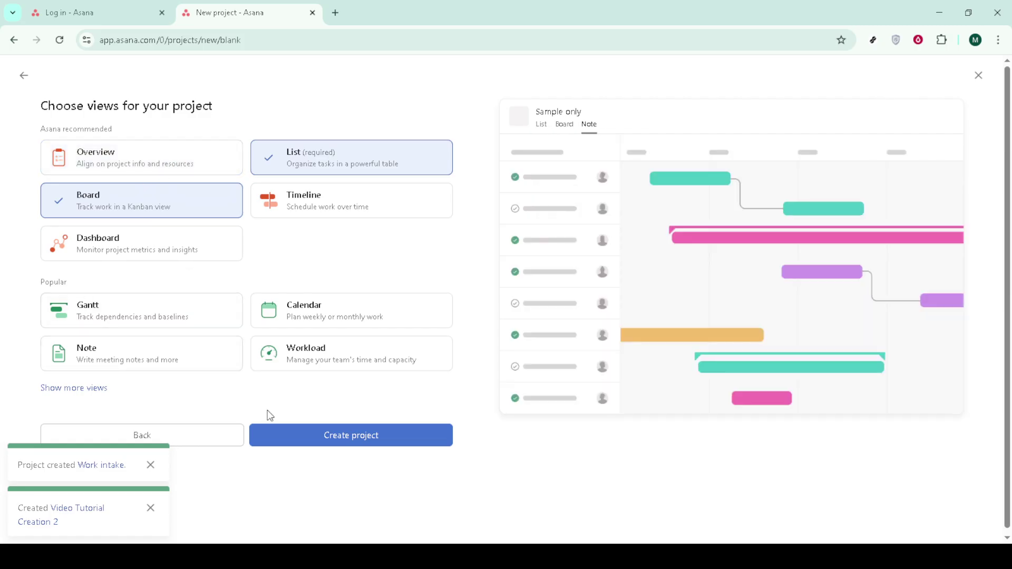
pyautogui.click(344, 447)
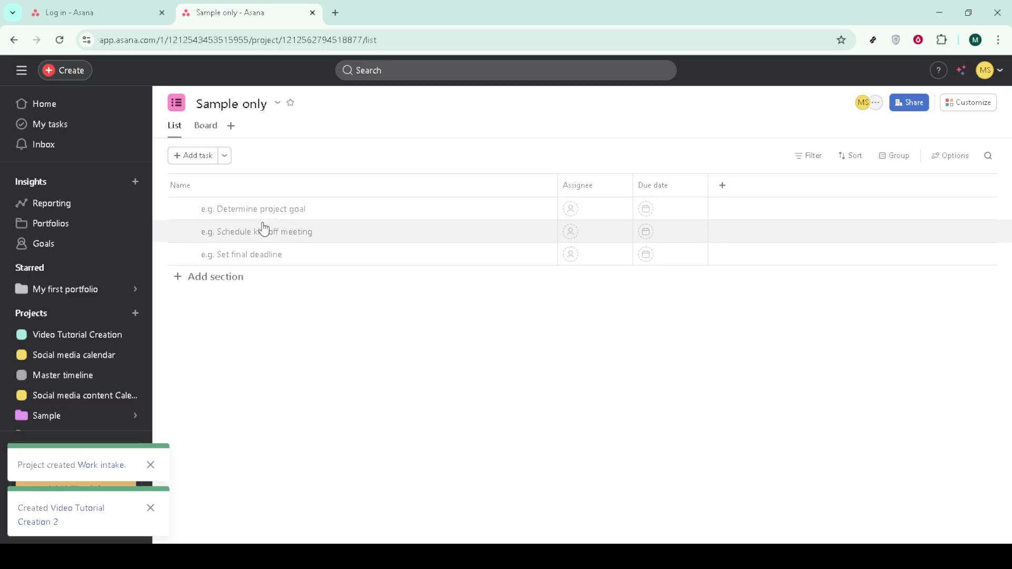
# Add three tasks to the project list named "In Sprint", "Sprint" and "Done"
pyautogui.click(239, 211)
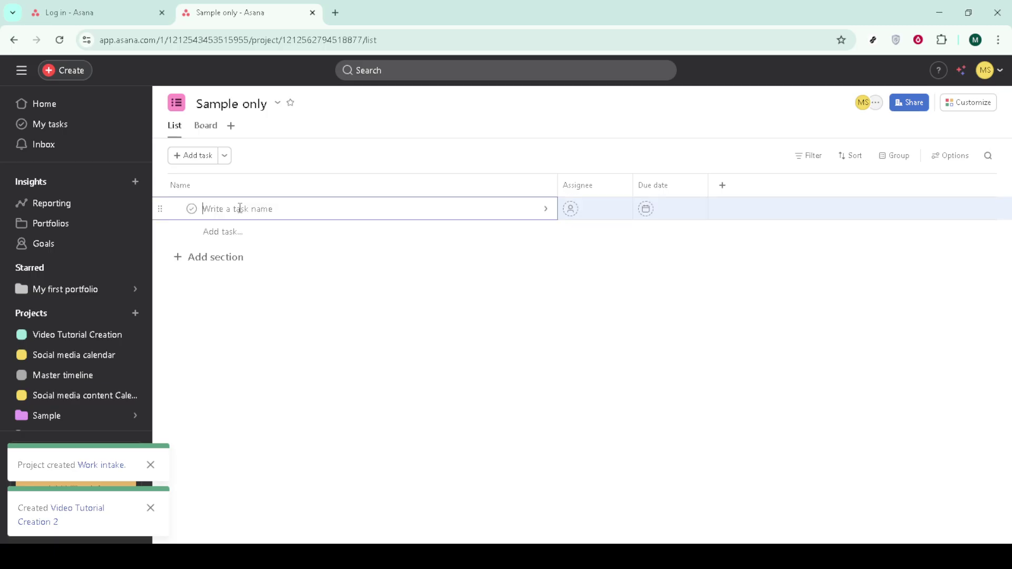
pyautogui.write('In Sprint')
pyautogui.click(255, 235)
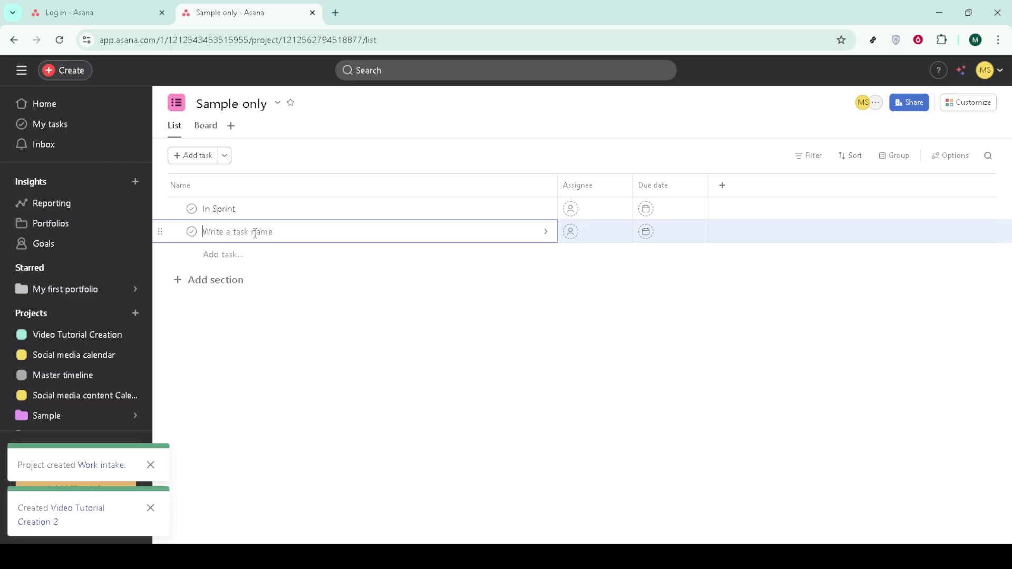
pyautogui.write('Sprint')
pyautogui.press('Return')
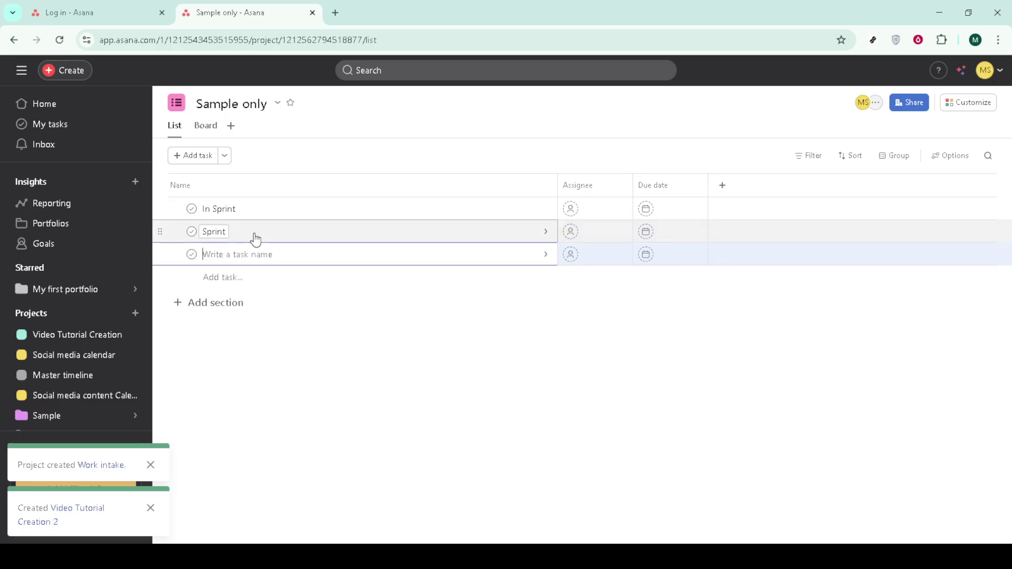
pyautogui.write('Done')
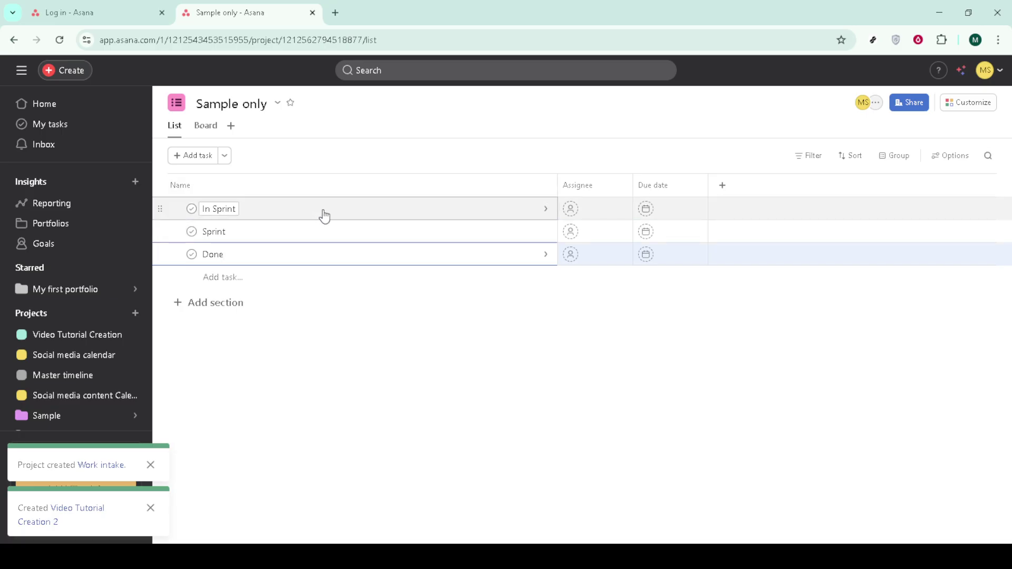
# Try to add a subtask to the In Sprint task from its details
pyautogui.click(547, 209)
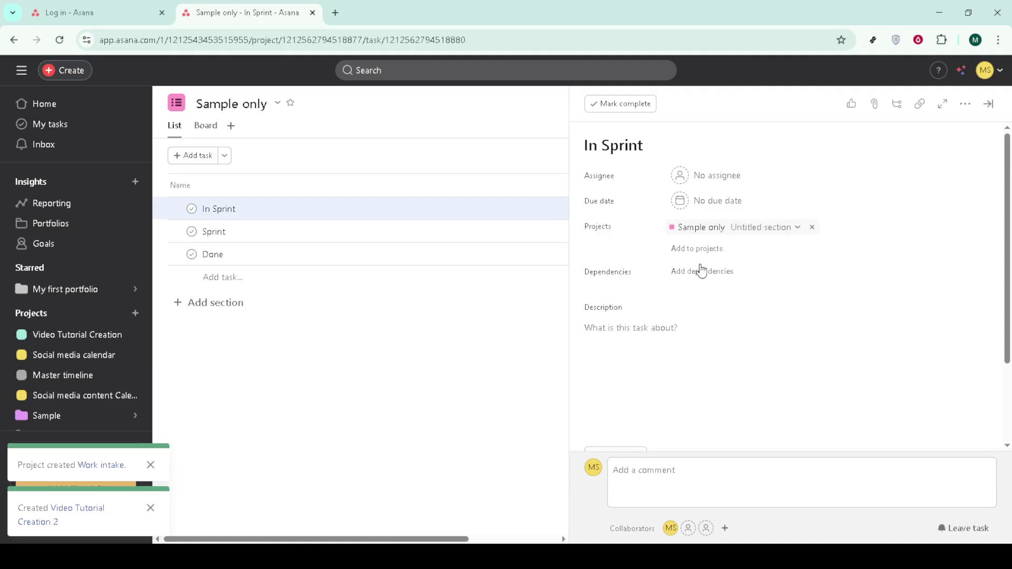
pyautogui.scroll(-2, 696, 280)
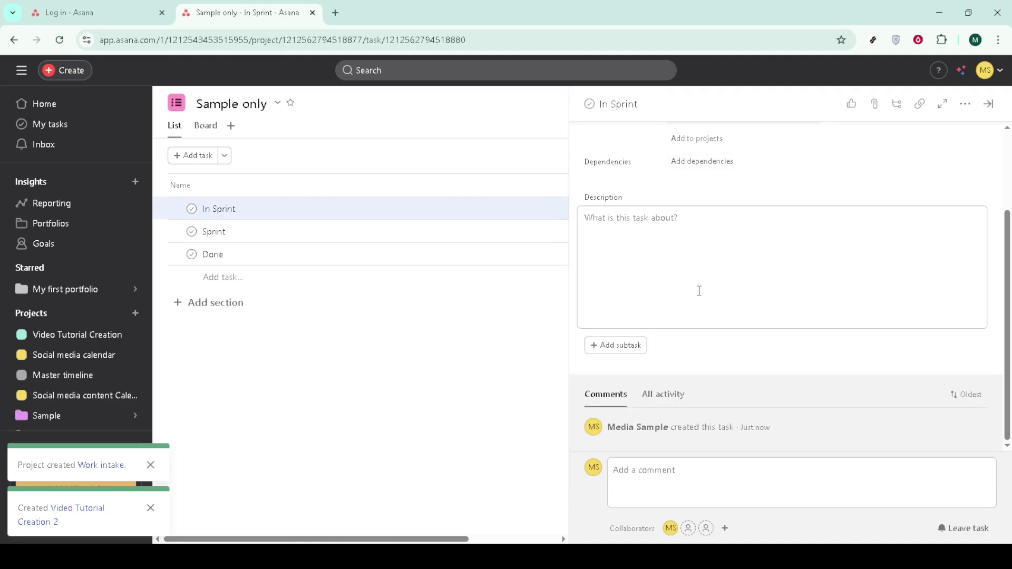
pyautogui.click(612, 353)
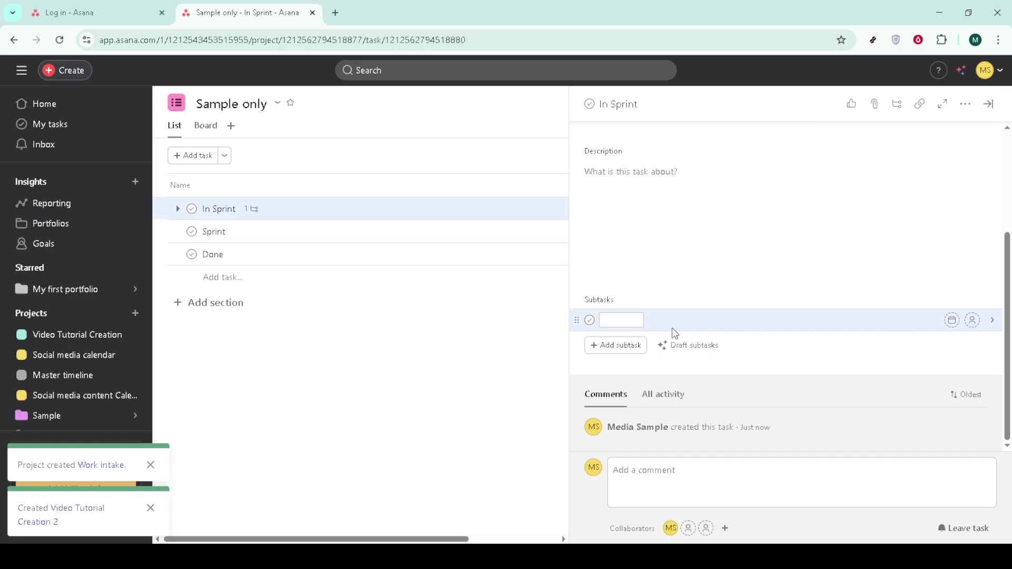
pyautogui.click(991, 105)
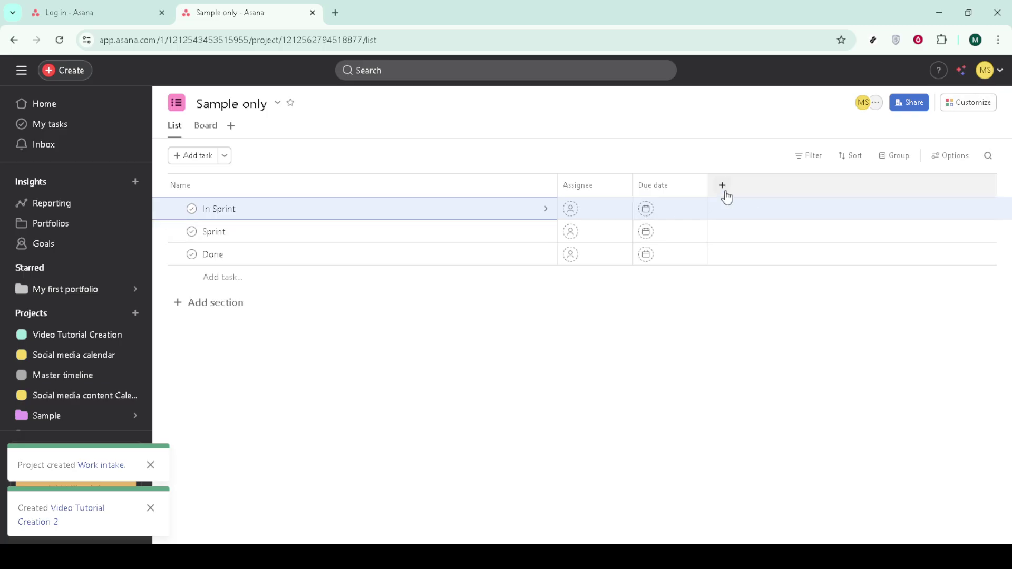
# Assign the In Sprint task to the suggested workspace member and set its due date to 12/29/25
pyautogui.click(579, 214)
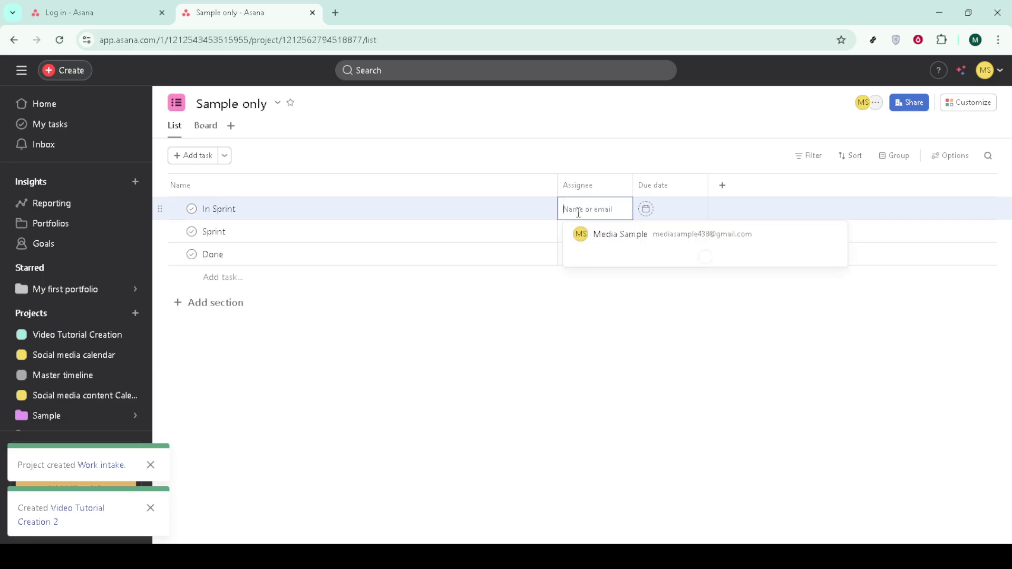
pyautogui.click(609, 240)
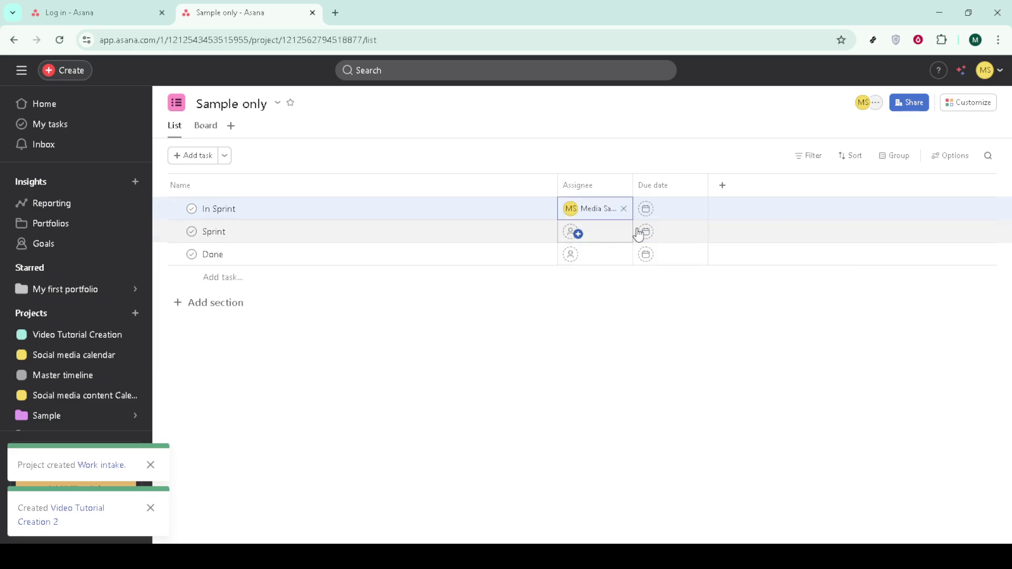
pyautogui.click(686, 209)
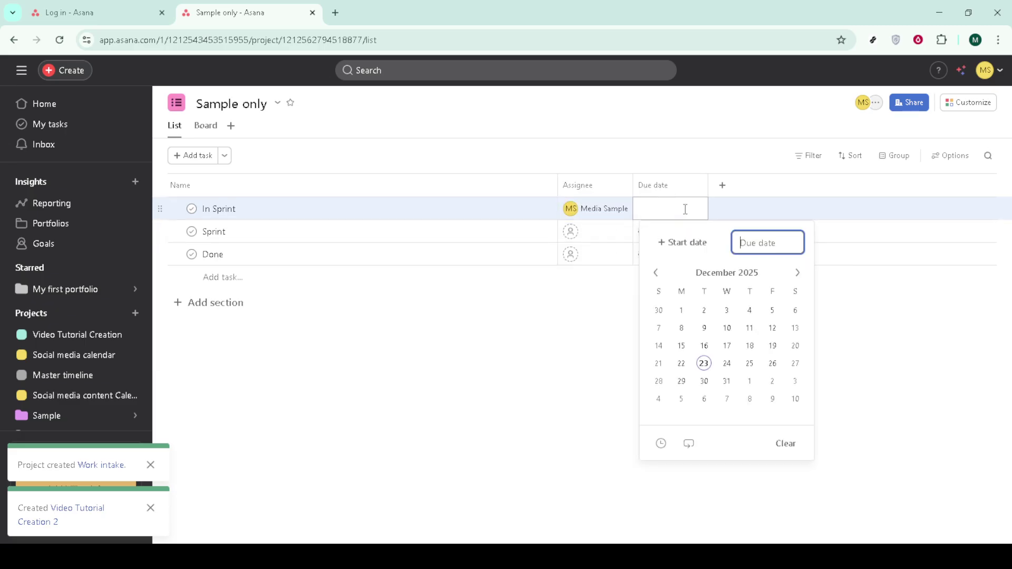
pyautogui.click(681, 383)
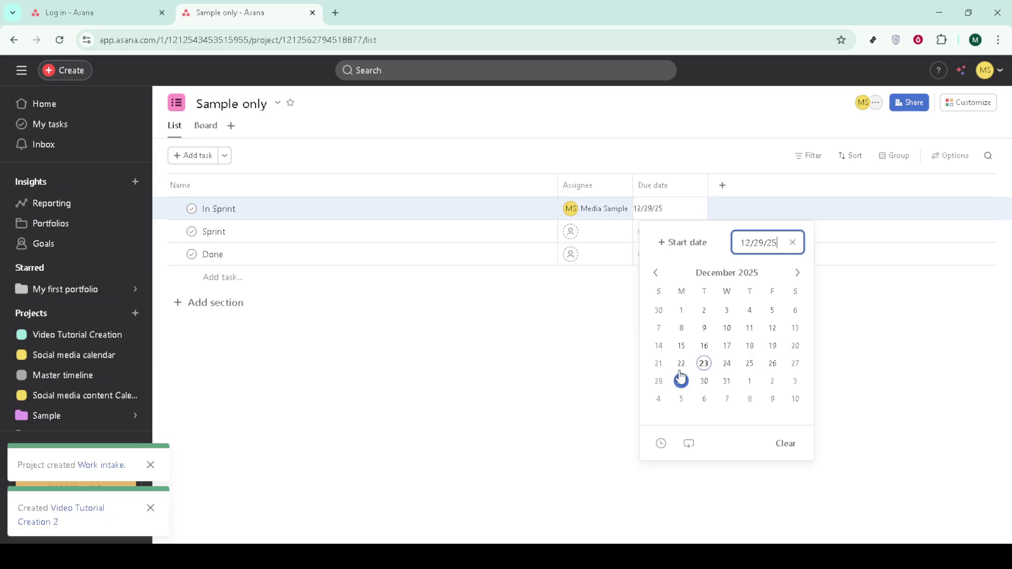
pyautogui.click(809, 208)
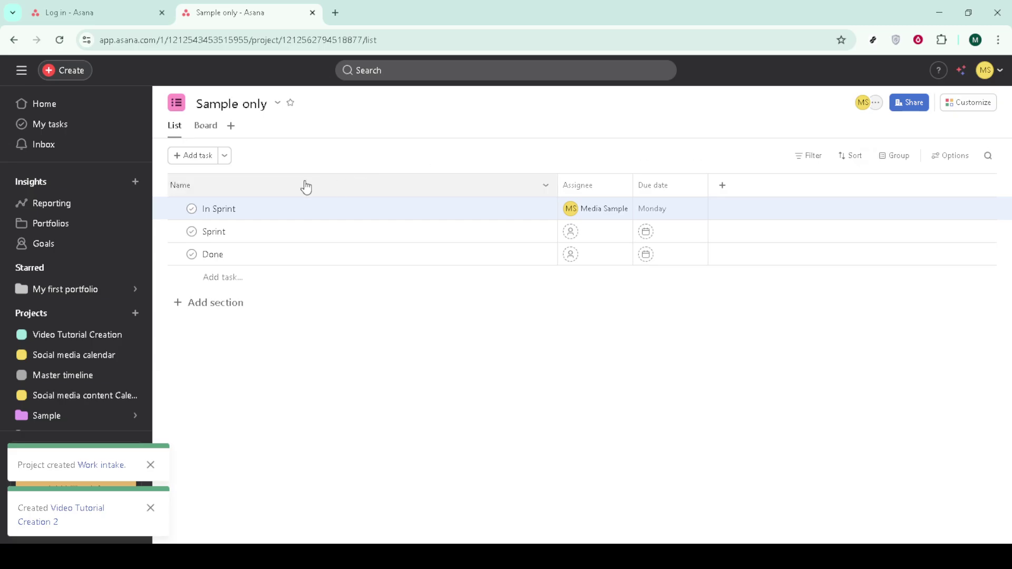
# Examine the view types available for the project and the In Sprint task's details
pyautogui.click(231, 126)
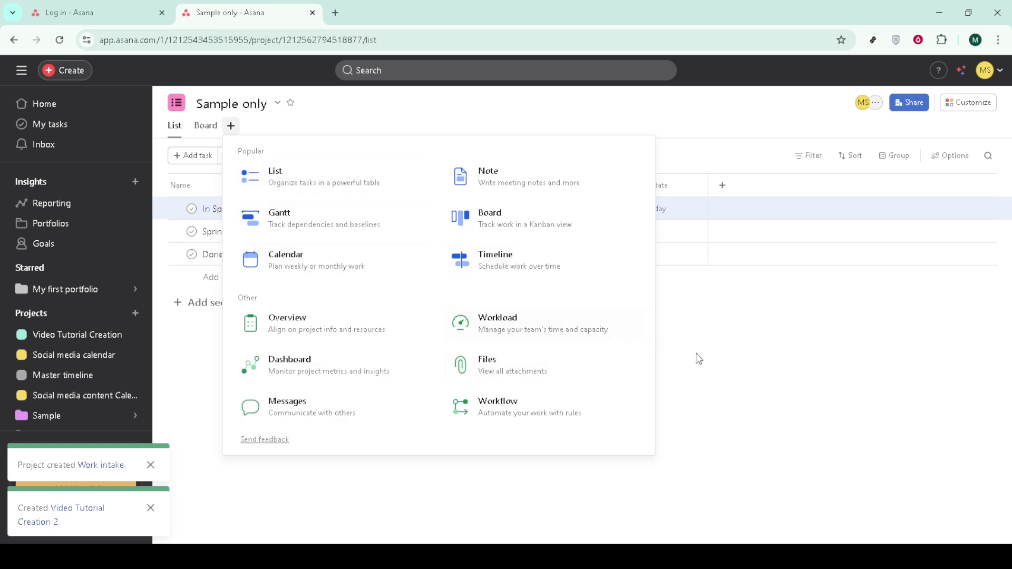
pyautogui.click(728, 366)
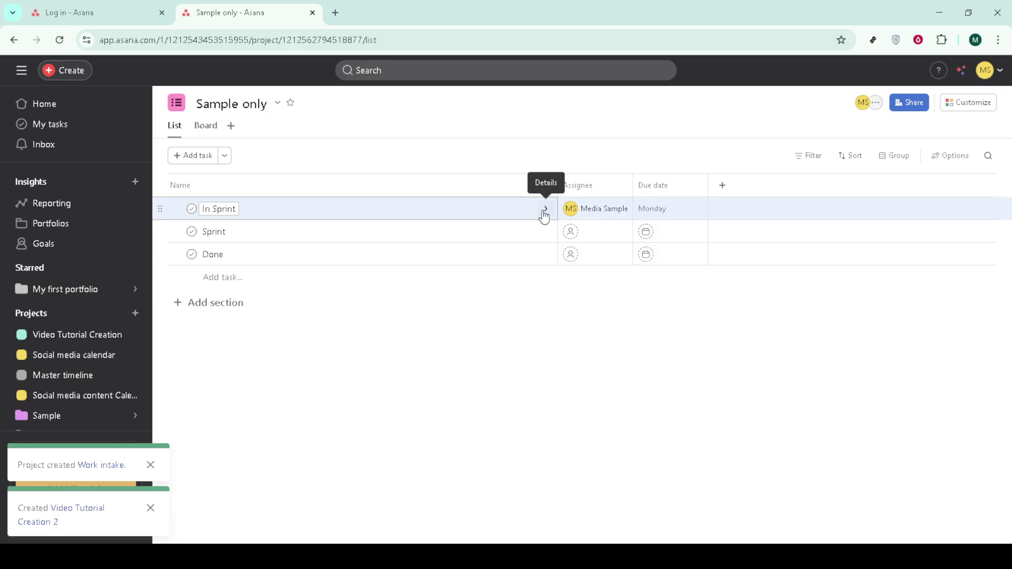
pyautogui.click(467, 216)
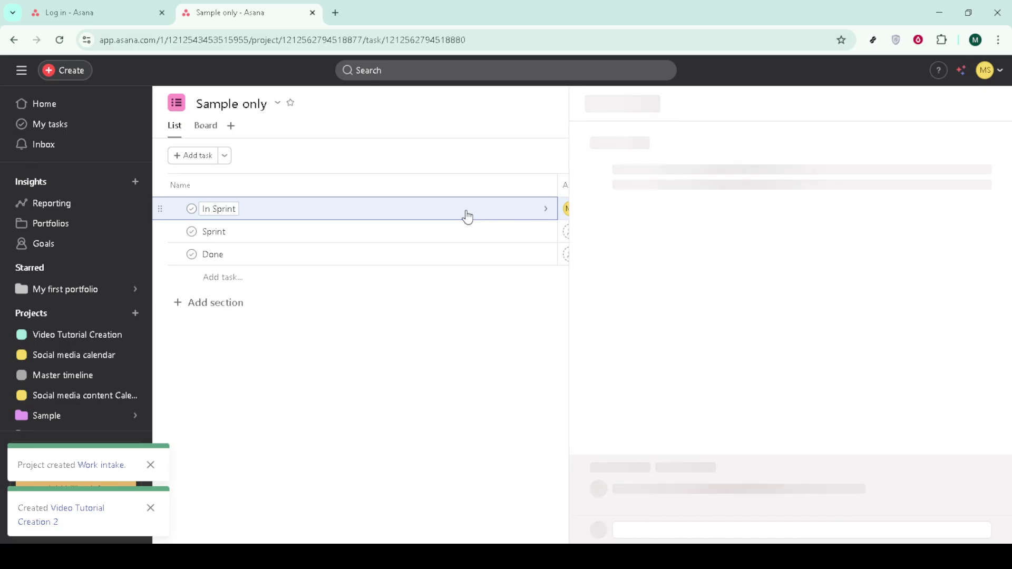
pyautogui.scroll(-2, 698, 319)
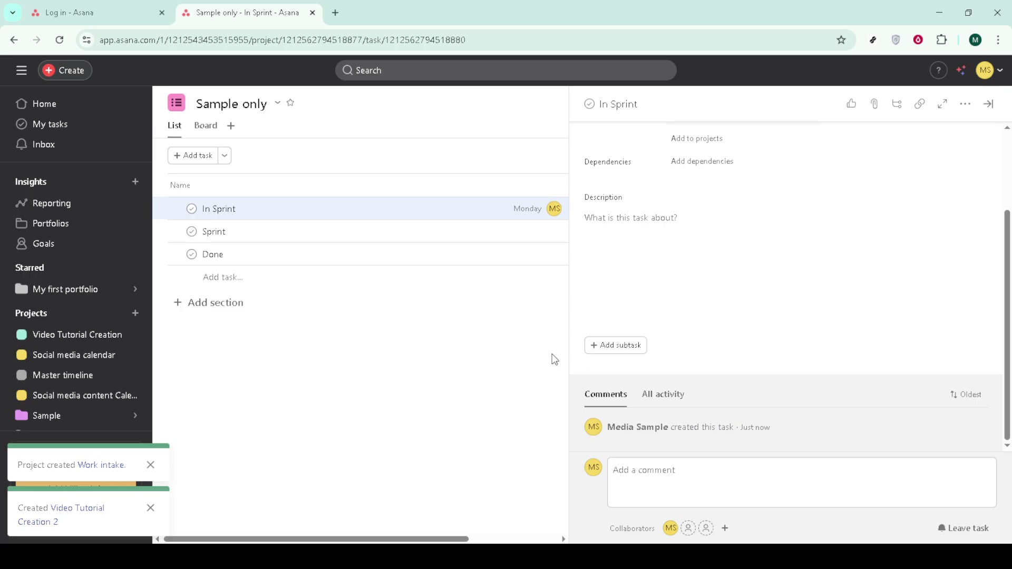
pyautogui.click(480, 353)
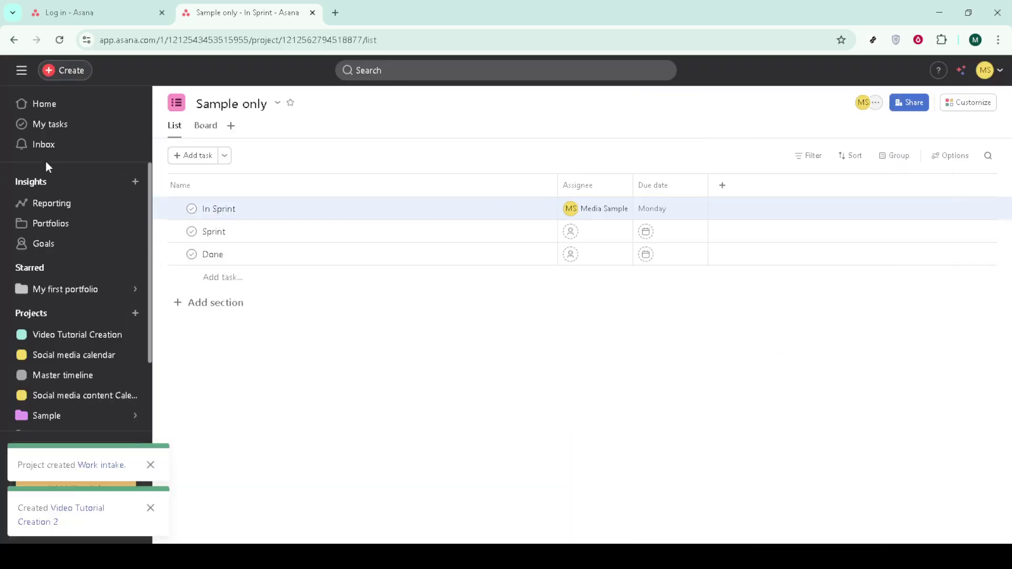
# Create a new dashboard in the Reporting area
pyautogui.click(58, 213)
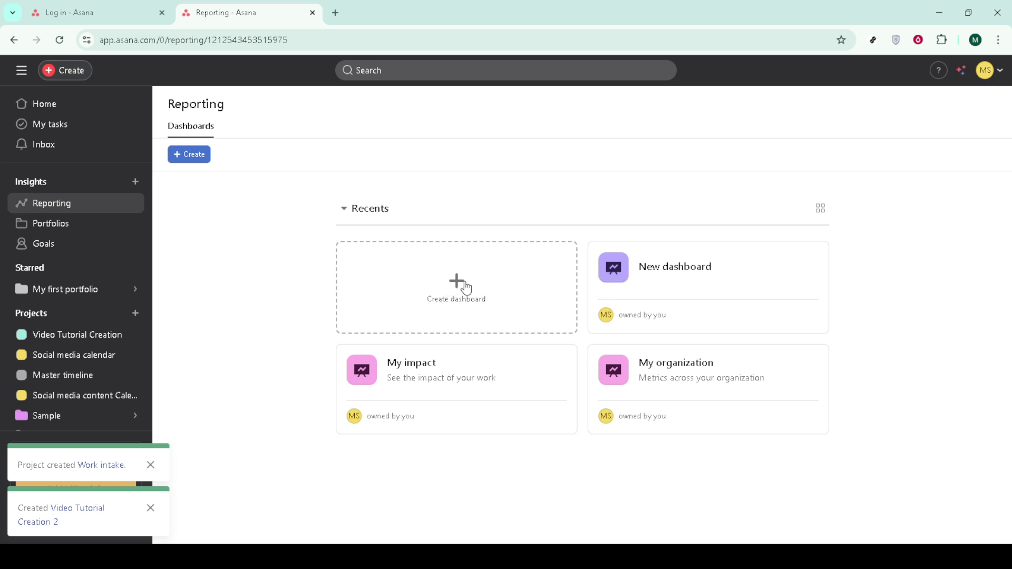
pyautogui.click(461, 285)
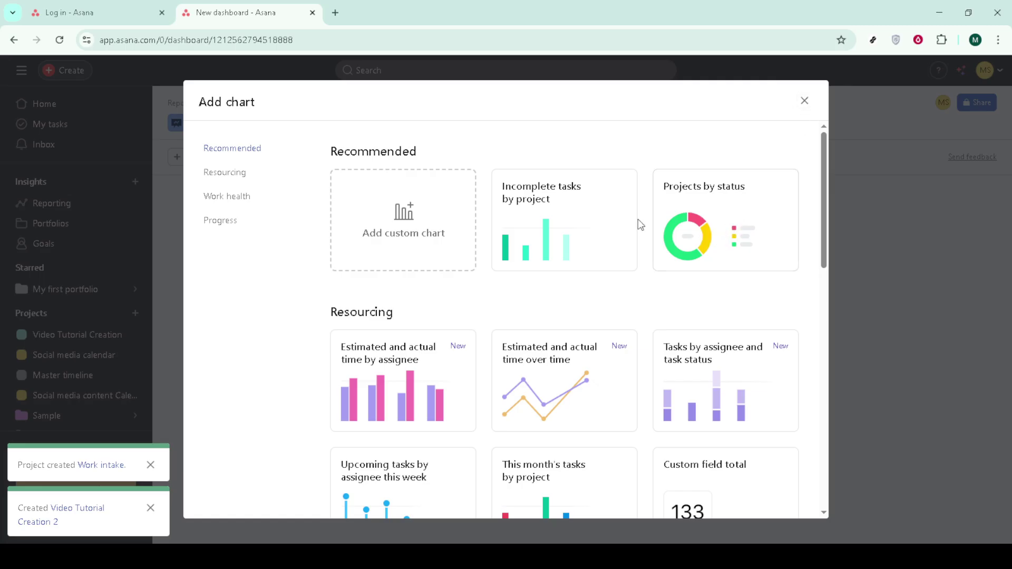
# Try a Projects by status chart for the dashboard, with its reporting source changed to Tasks
pyautogui.click(706, 225)
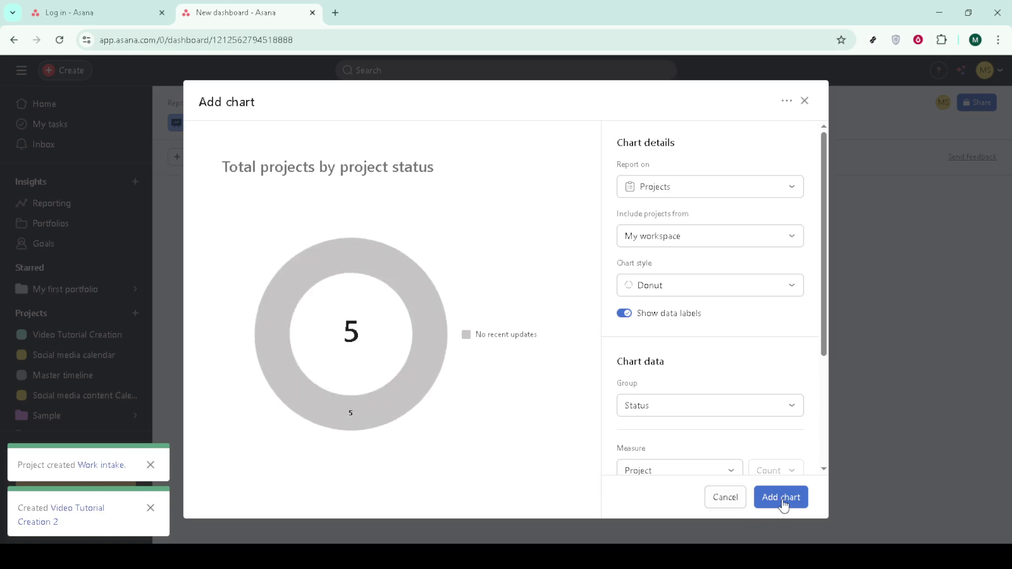
pyautogui.click(726, 192)
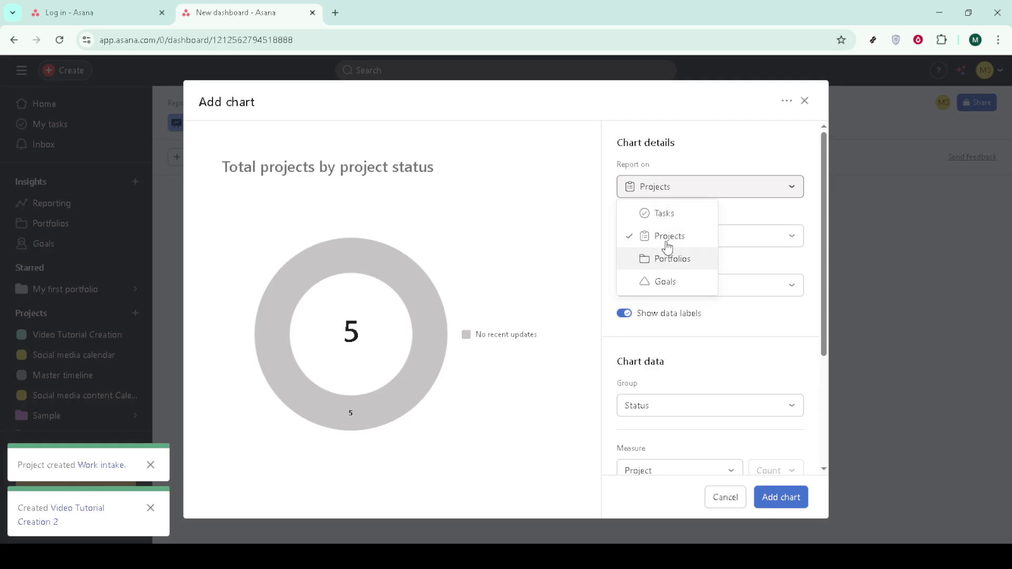
pyautogui.click(664, 216)
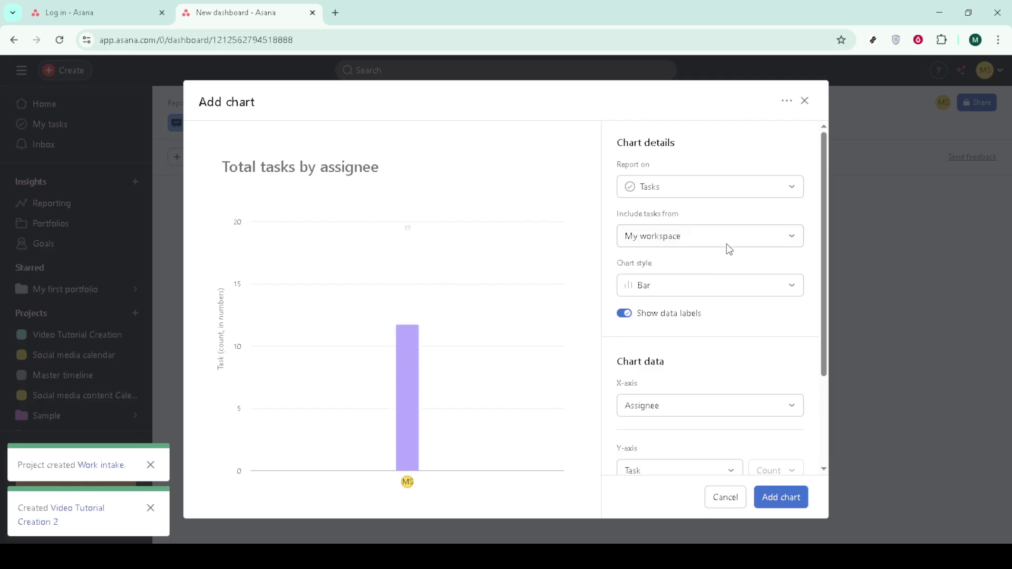
pyautogui.click(804, 101)
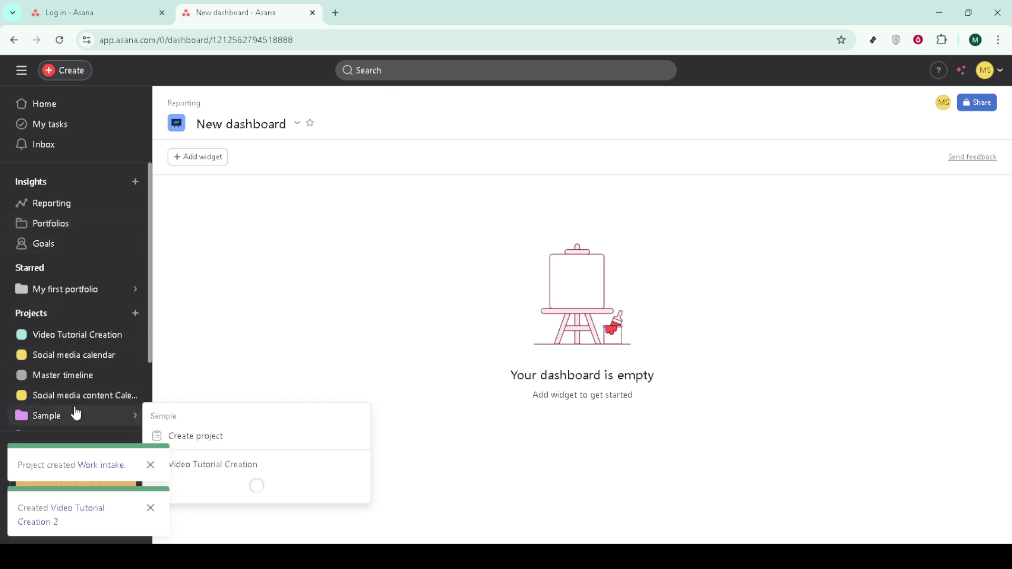
# Return to the Sample only project's task list
pyautogui.scroll(-2, 74, 416)
pyautogui.click(70, 369)
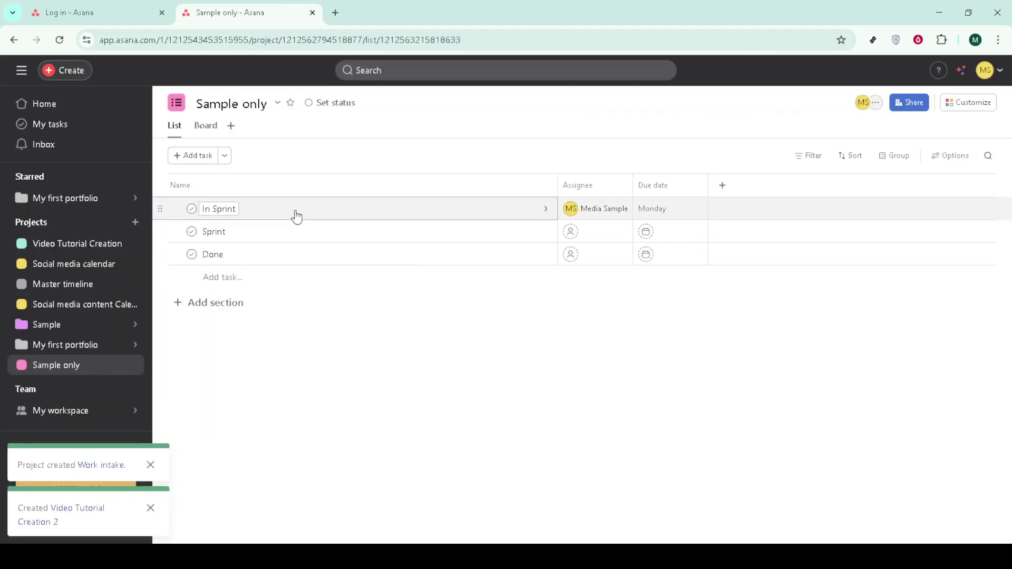
# Examine the Sprint task's details, including its description and comments areas
pyautogui.click(545, 233)
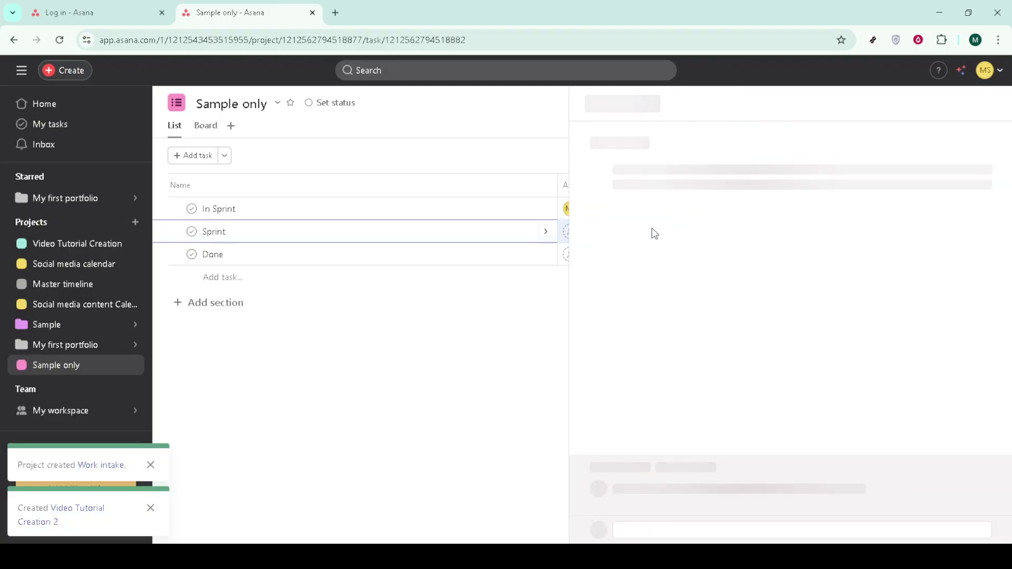
pyautogui.scroll(-2, 746, 299)
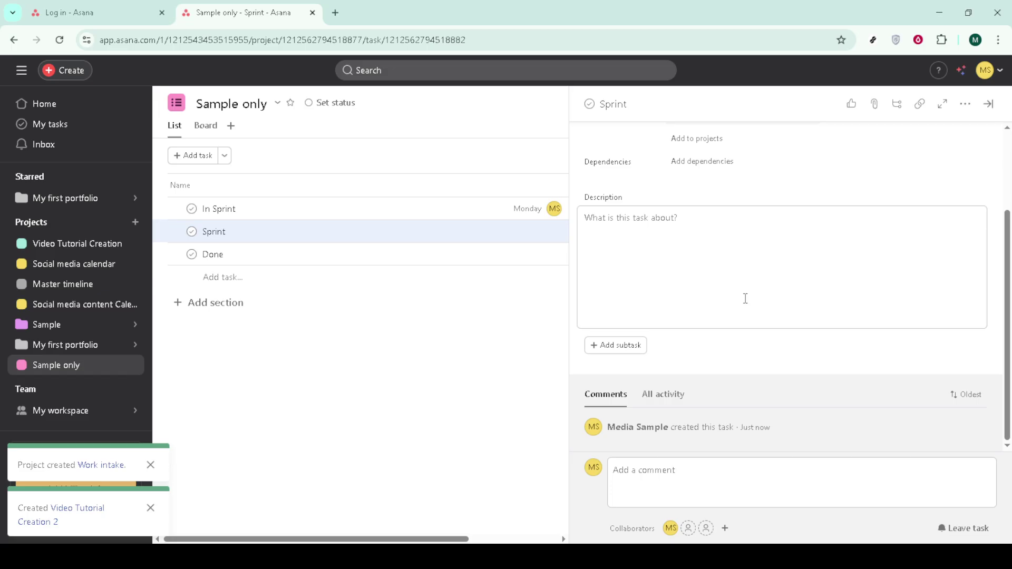
pyautogui.scroll(2, 745, 299)
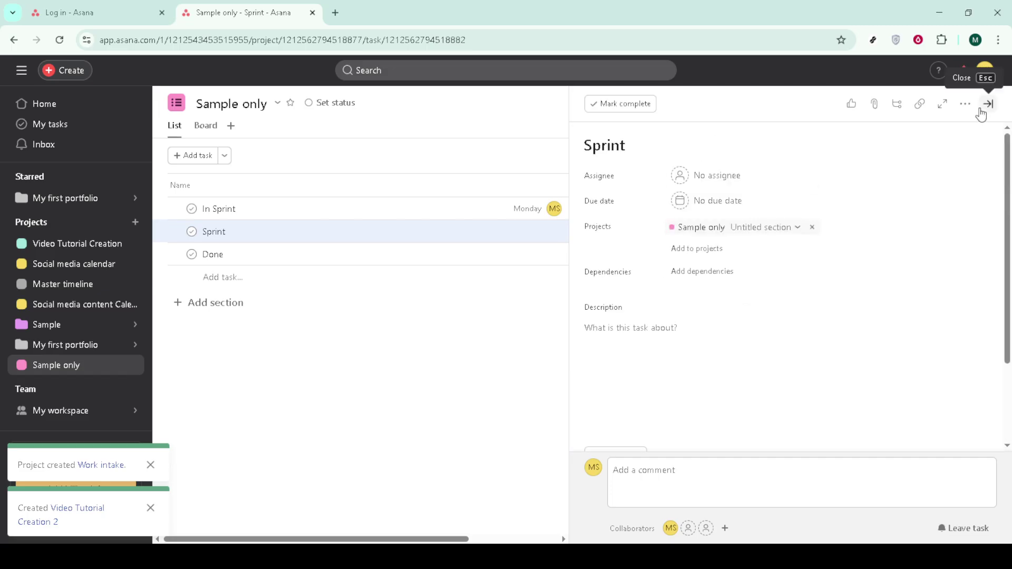
pyautogui.click(980, 111)
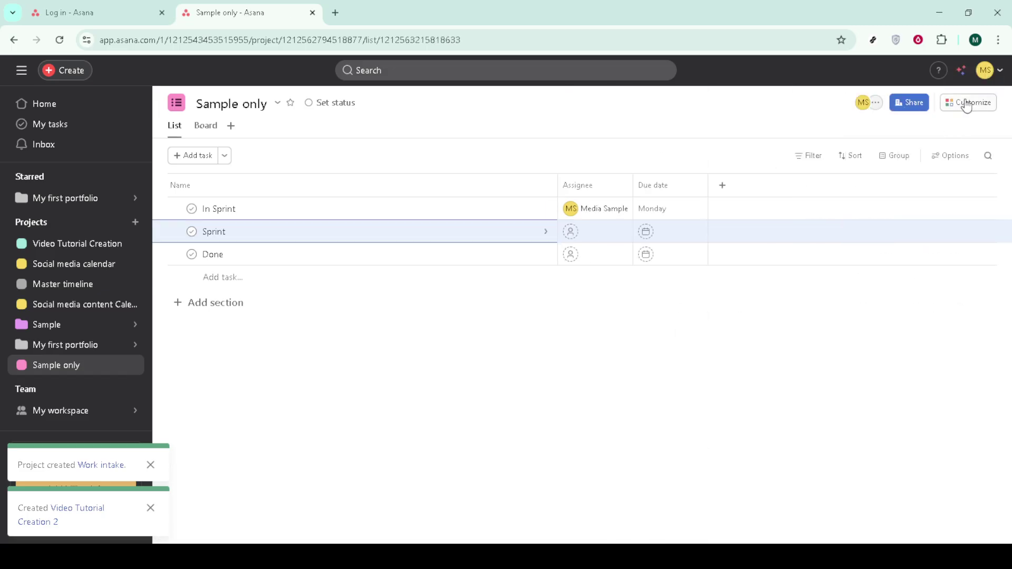
# Start a new automation rule in the Sample only project's customization settings
pyautogui.click(966, 105)
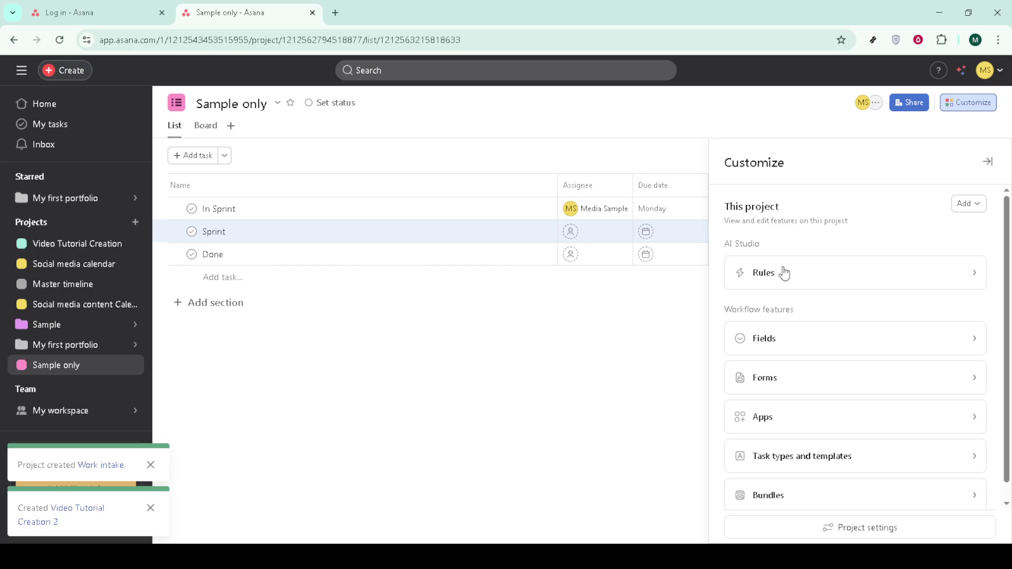
pyautogui.click(808, 283)
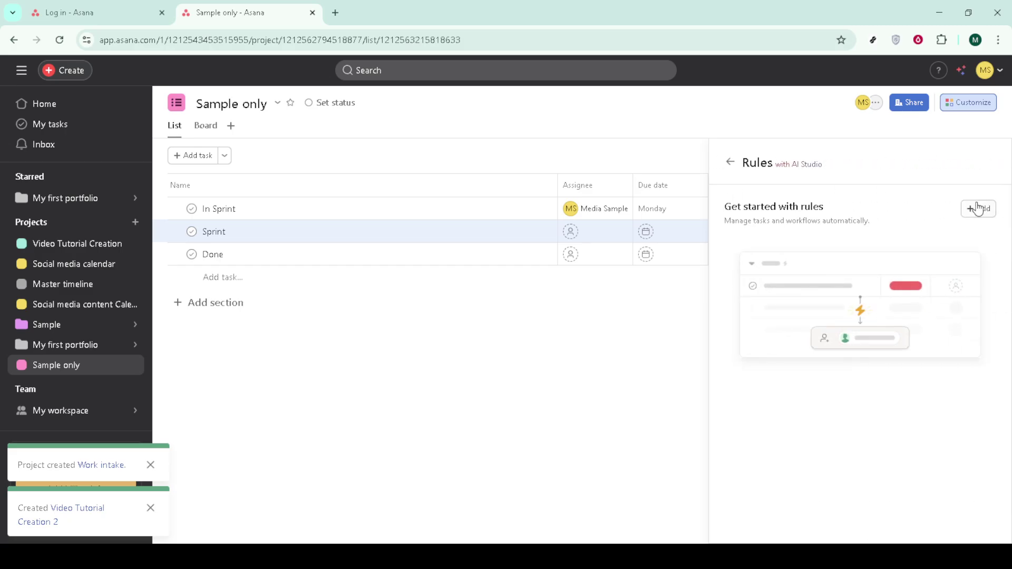
pyautogui.click(975, 212)
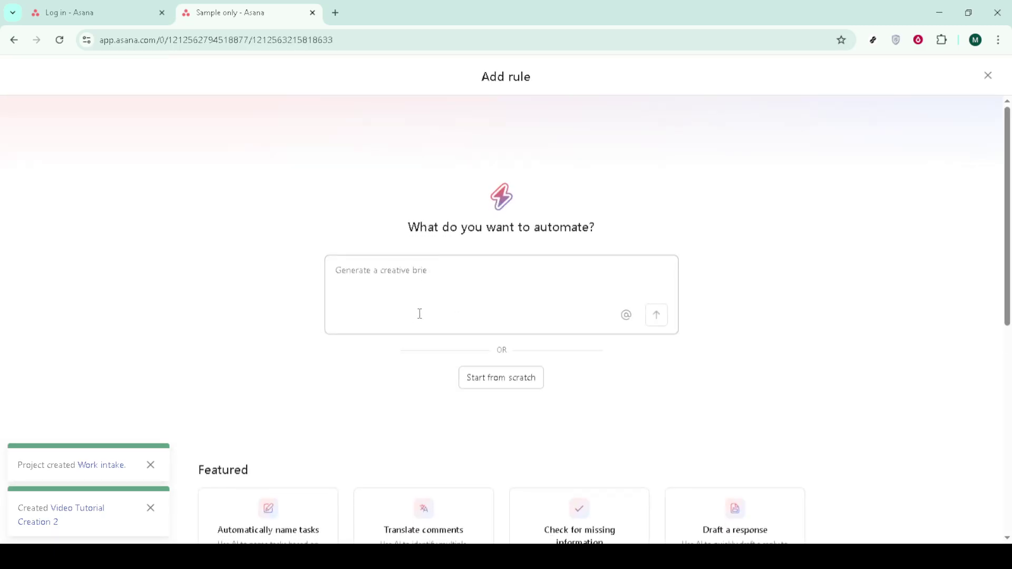
# Try to have AI create the rule from the prompt "Generate a Sprint", and leave the rule editor without publishing
pyautogui.click(408, 284)
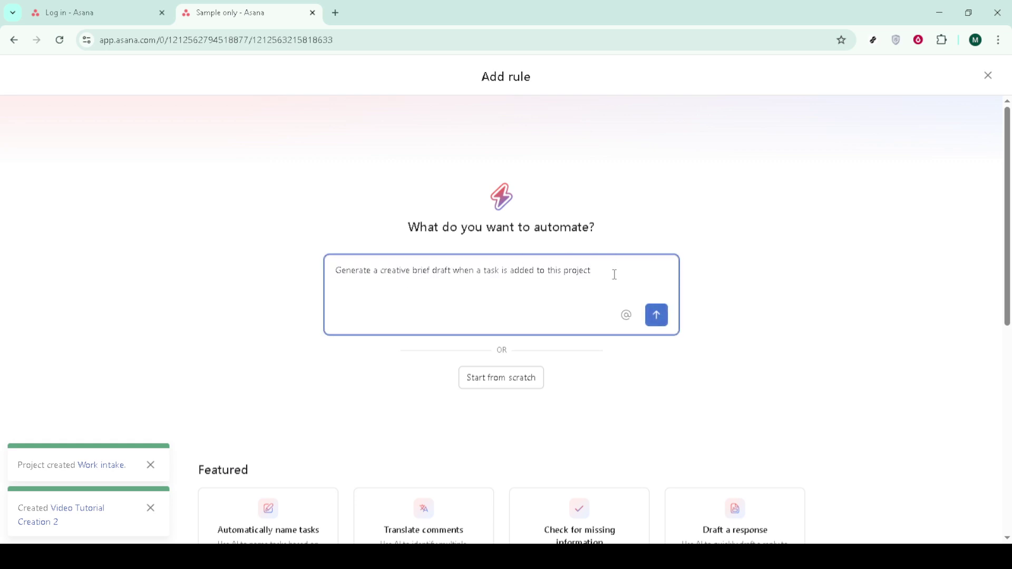
pyautogui.moveTo(614, 274); pyautogui.dragTo(332, 270)
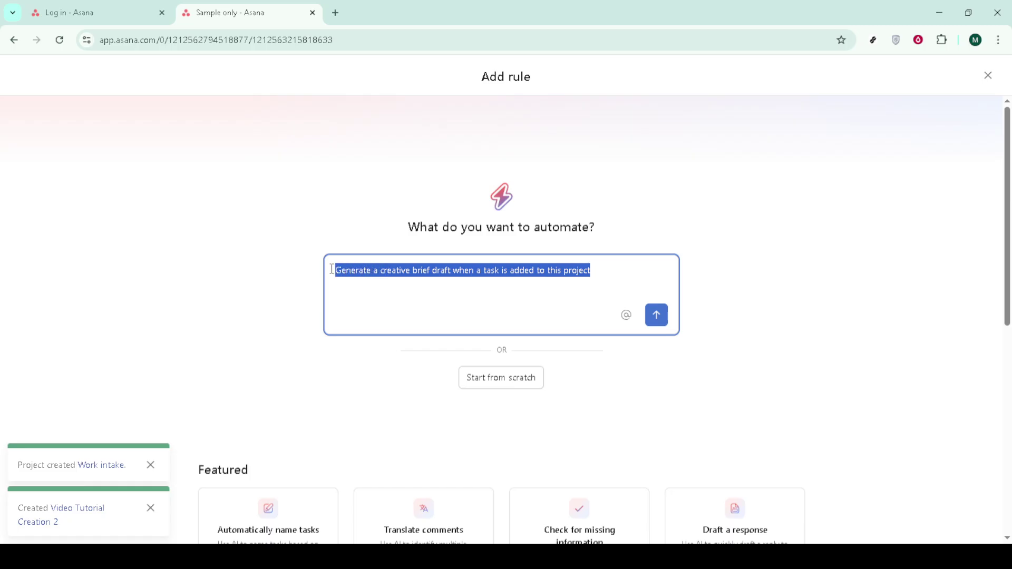
pyautogui.press('BackSpace')
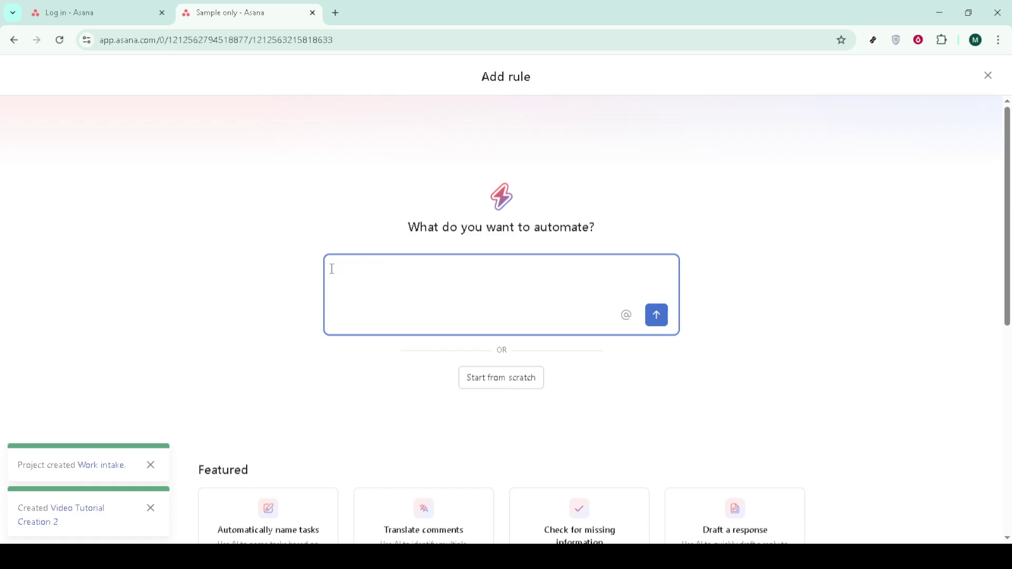
pyautogui.write('Generate a Sprint')
pyautogui.click(655, 317)
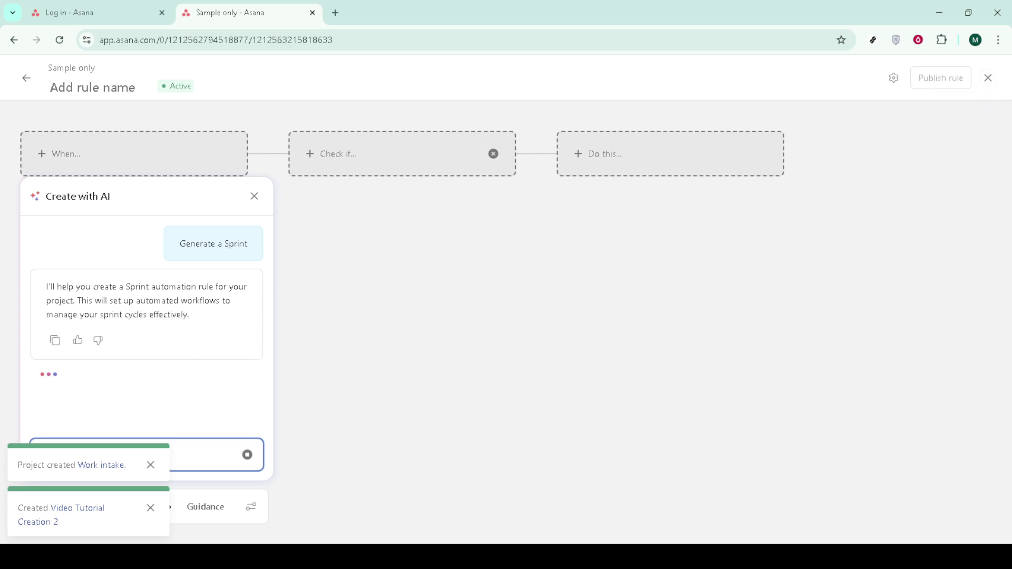
pyautogui.click(989, 80)
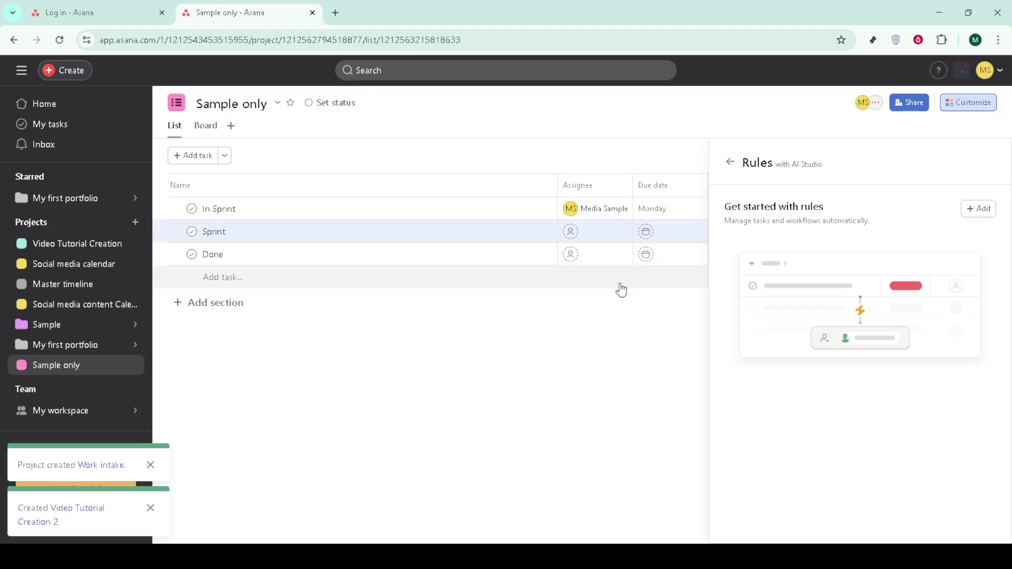
pyautogui.click(603, 369)
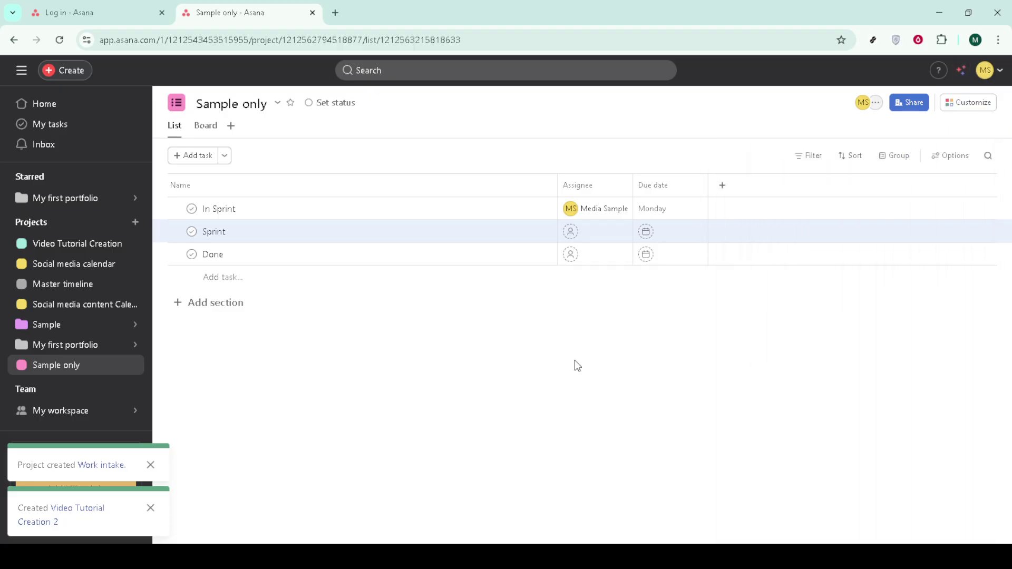